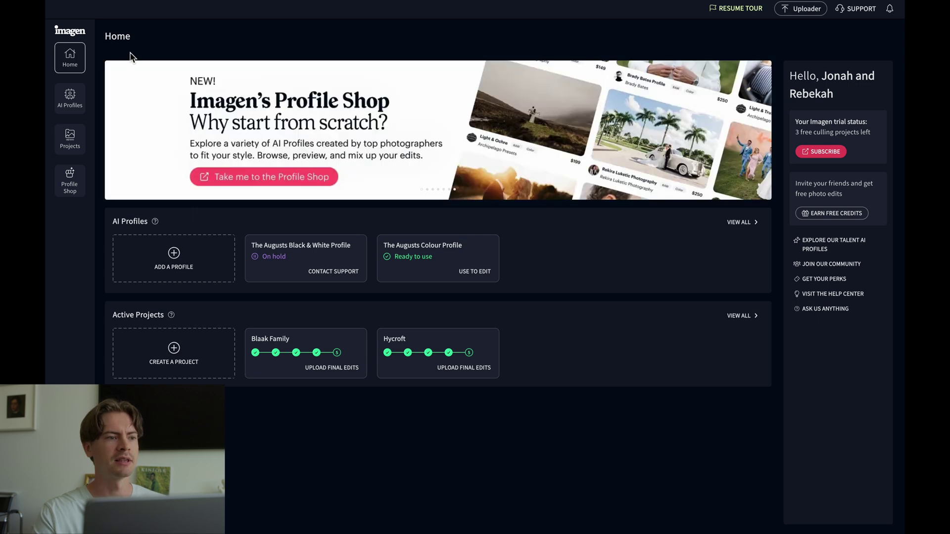
Look over the talent AI profiles in the Profile Showcase and their style comparison, and return to My Profiles.
left_click(73, 101)
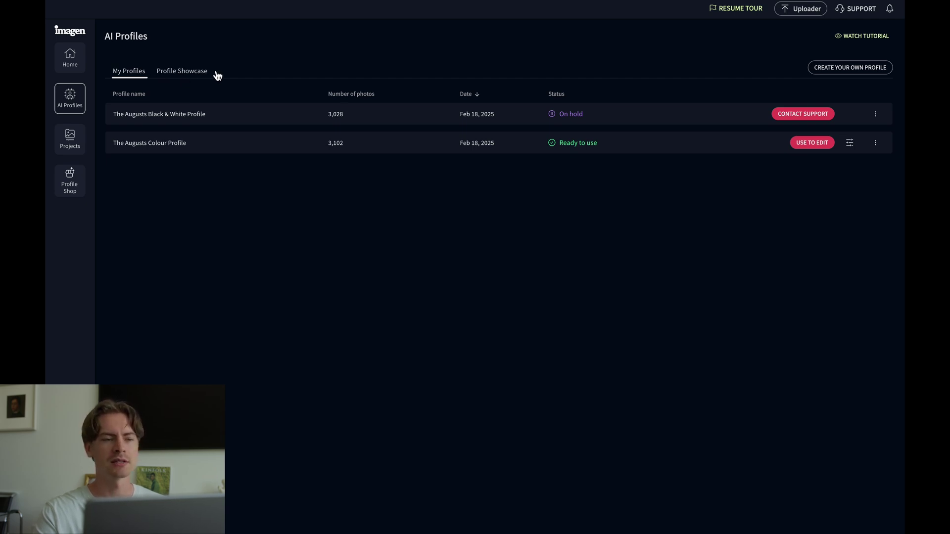
left_click(197, 73)
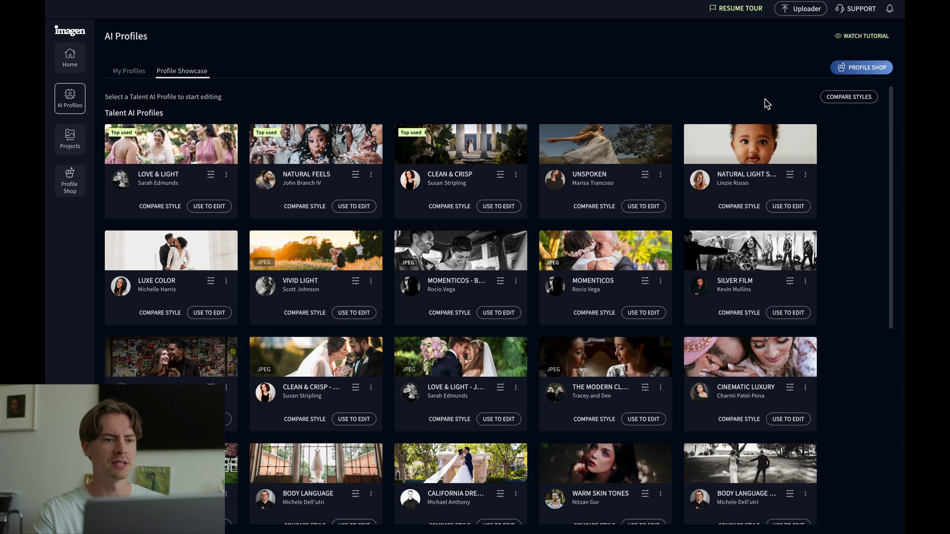
left_click(856, 99)
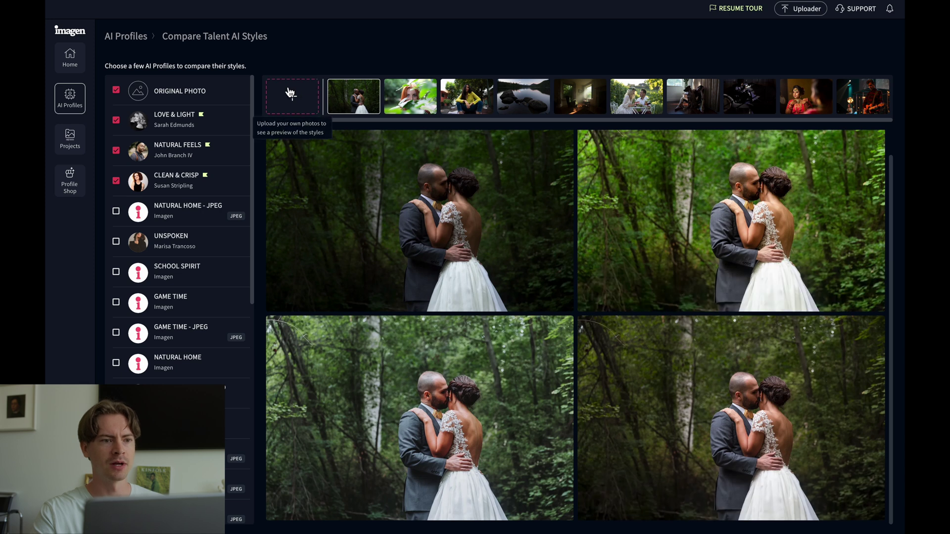
left_click(127, 38)
left_click(122, 73)
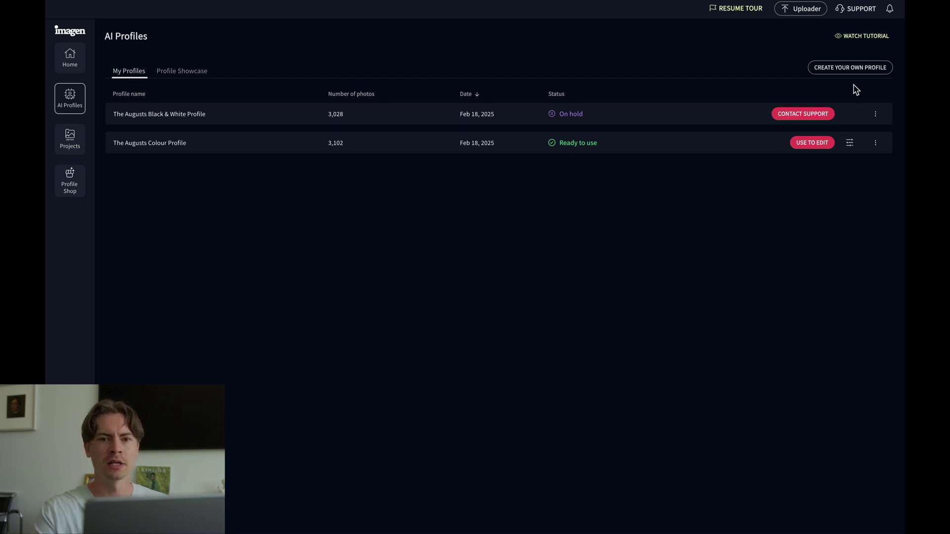
View the options for creating a personal AI profile and close them without choosing one.
left_click(842, 68)
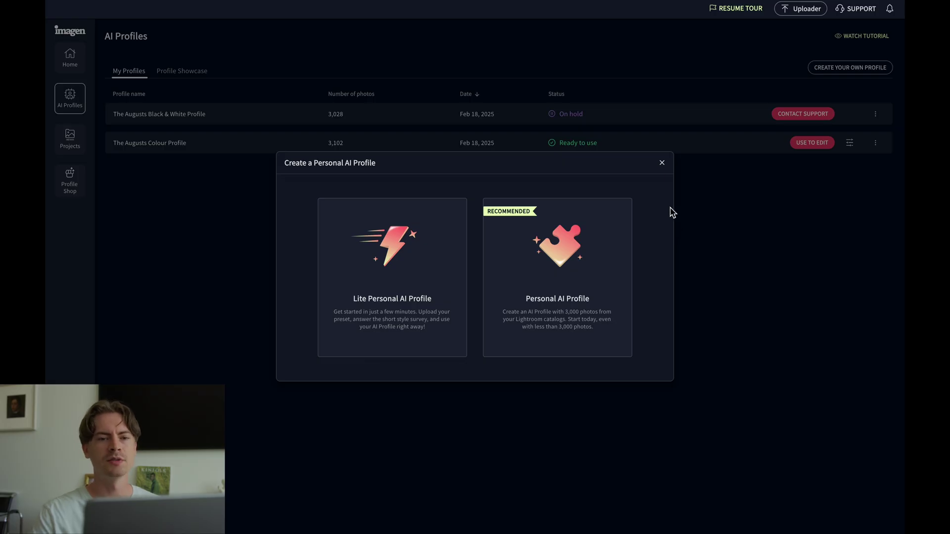
left_click(662, 163)
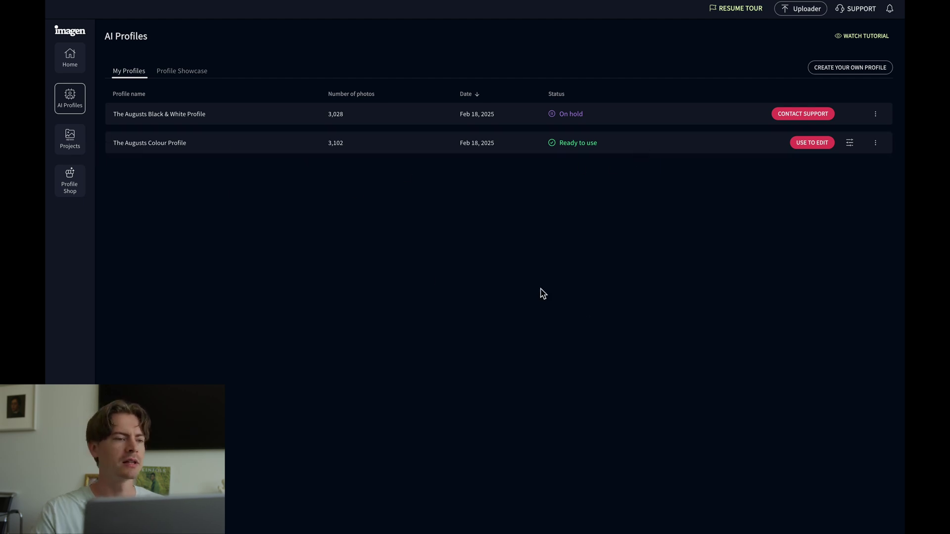
Create a new culling project from the wedding couple's Lightroom Classic catalog stored on the Desktop.
left_click(73, 144)
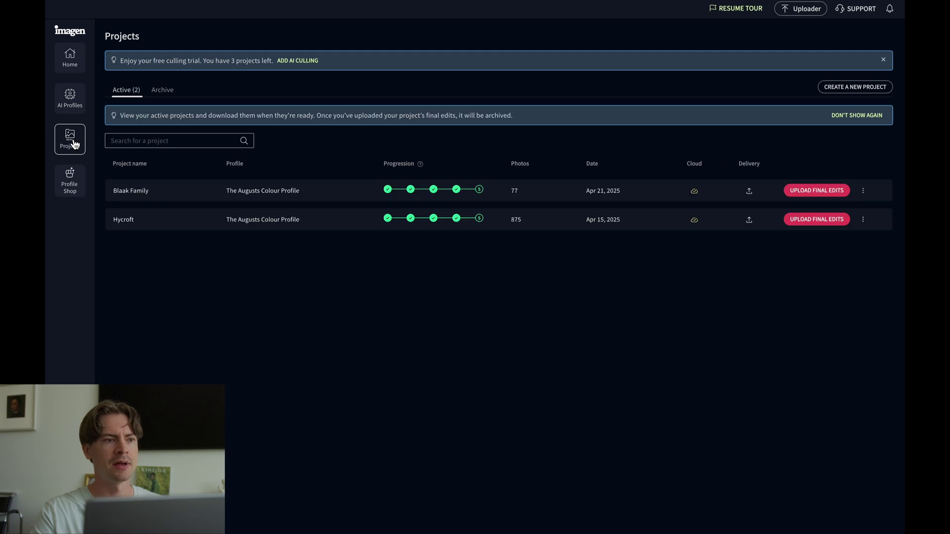
left_click(851, 88)
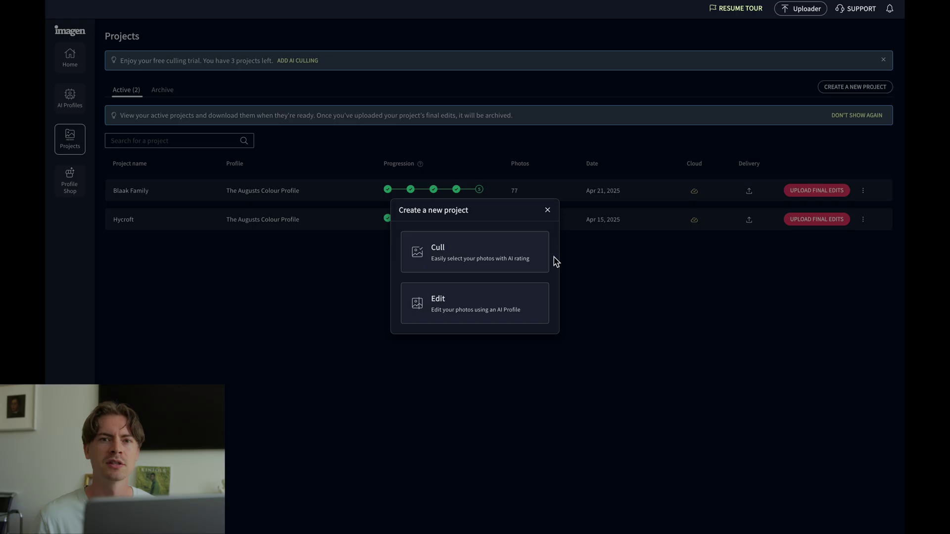
left_click(519, 250)
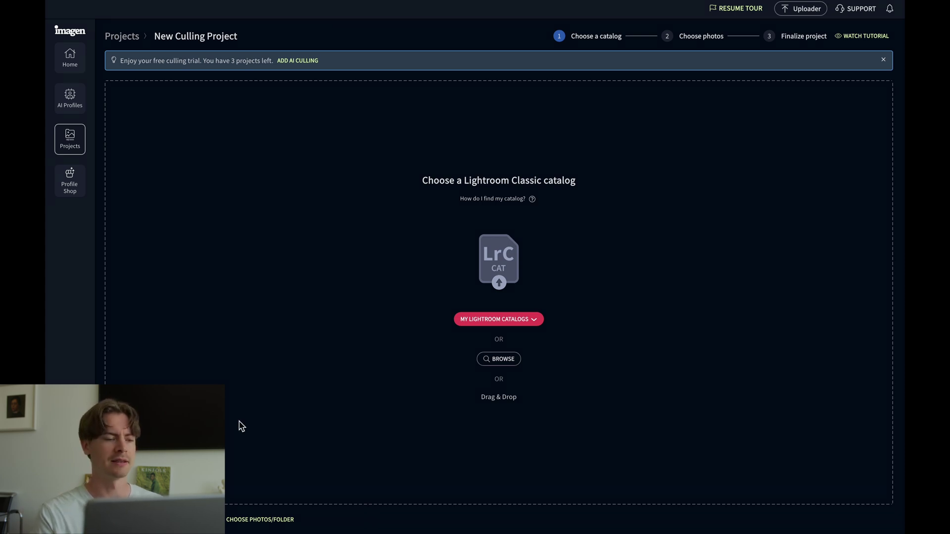
left_click(516, 325)
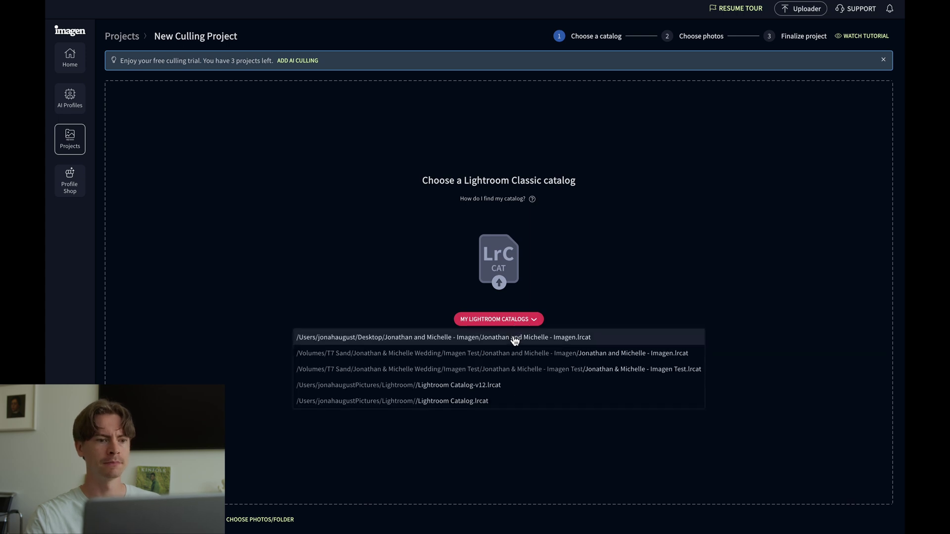
left_click(515, 339)
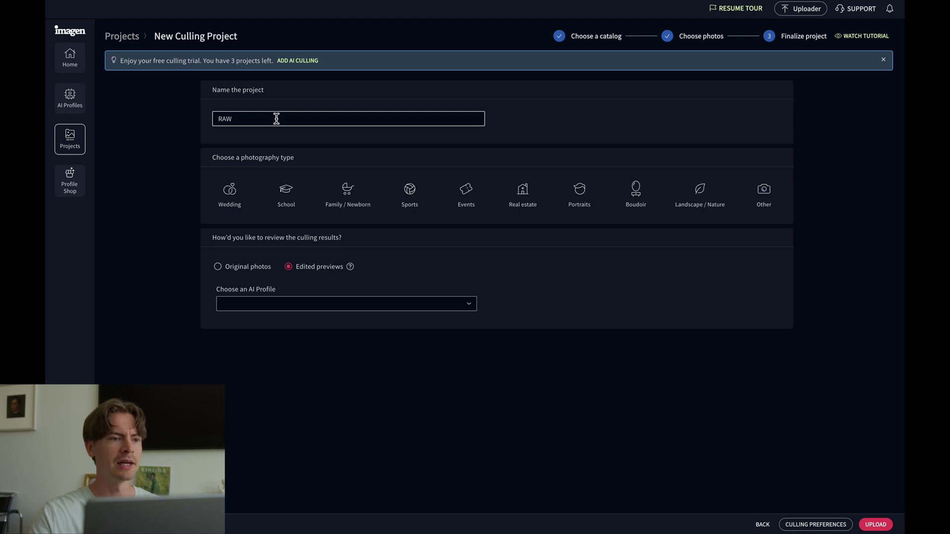
Fill in the project details: the couple's first names as project name, photography type Wedding, and The Augusts Colour Profile for edited previews.
triple_click(277, 119)
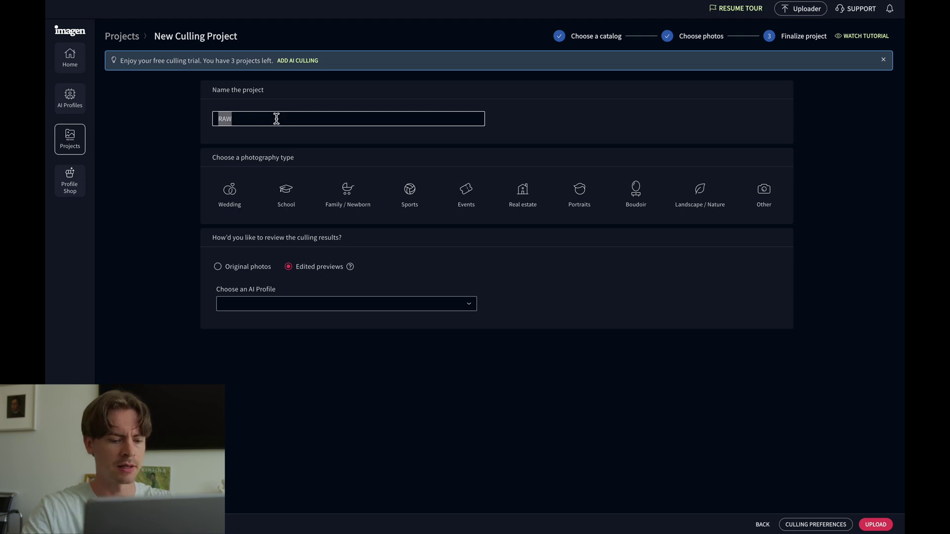
type("Jonathan and Michelle")
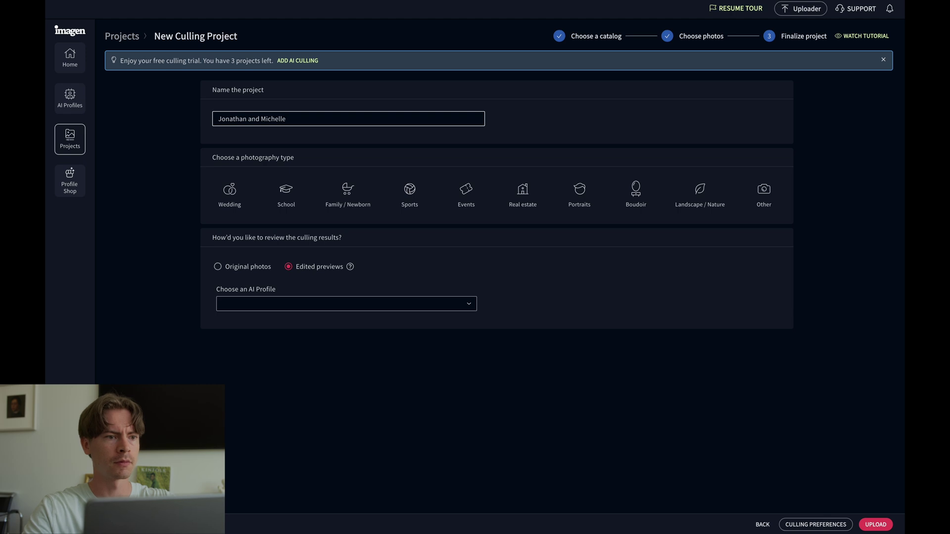
left_click(232, 191)
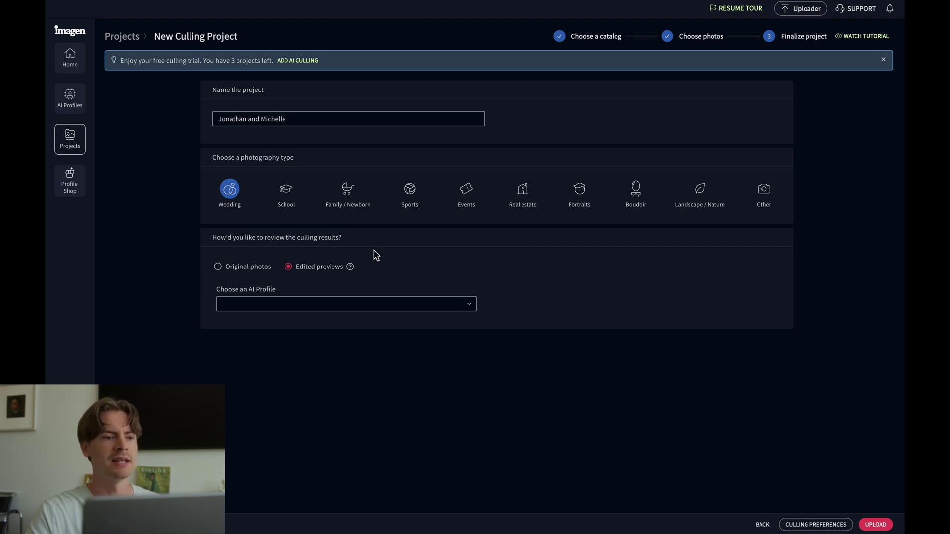
left_click(365, 304)
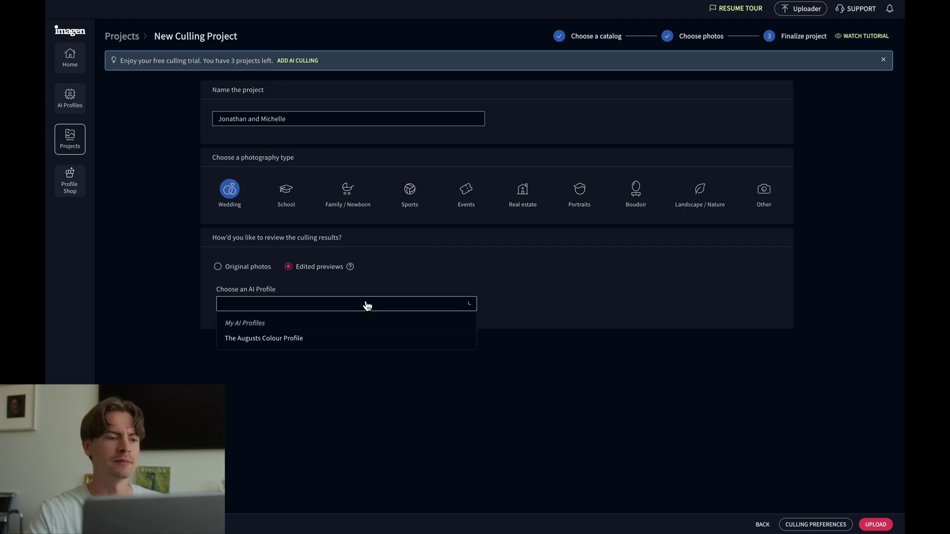
left_click(313, 338)
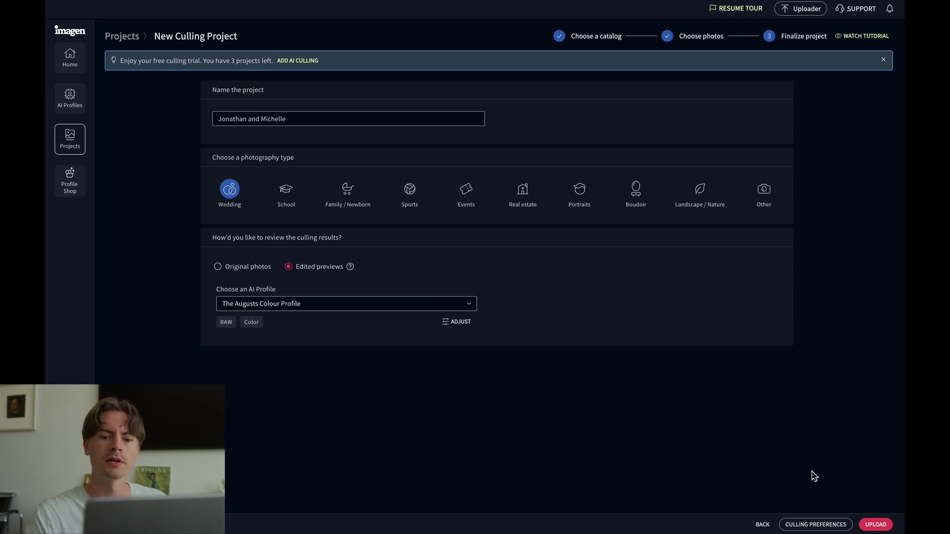
Save the culling preferences with star ratings and Similar grouping, and upload the project for culling.
left_click(812, 526)
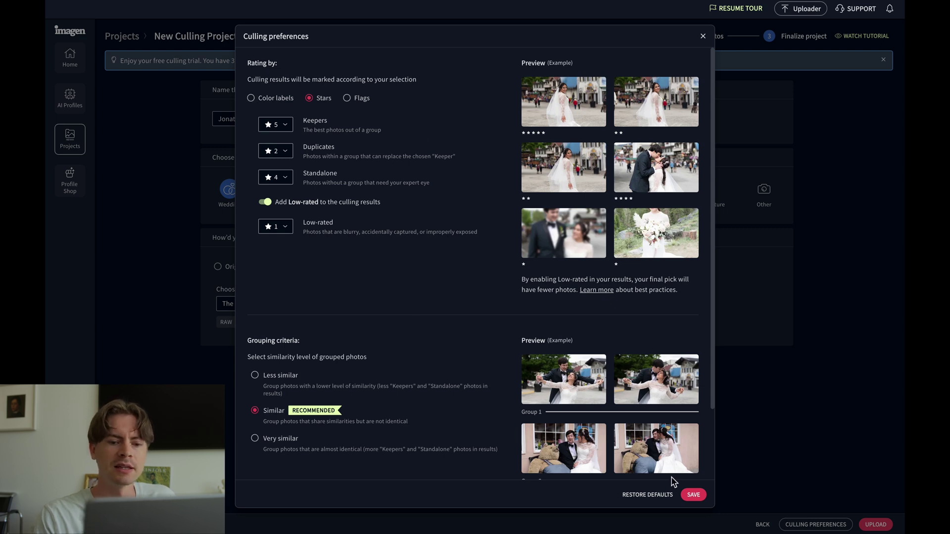
left_click(692, 496)
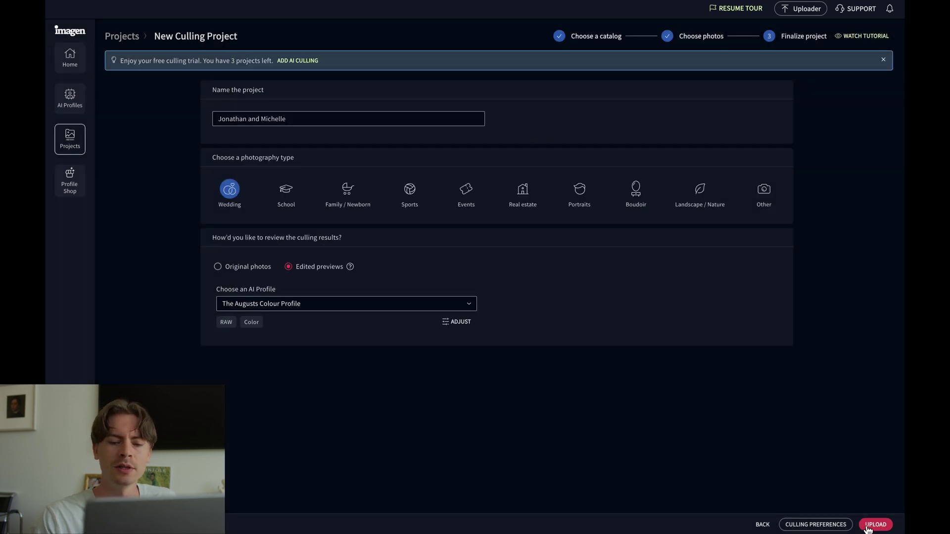
left_click(875, 525)
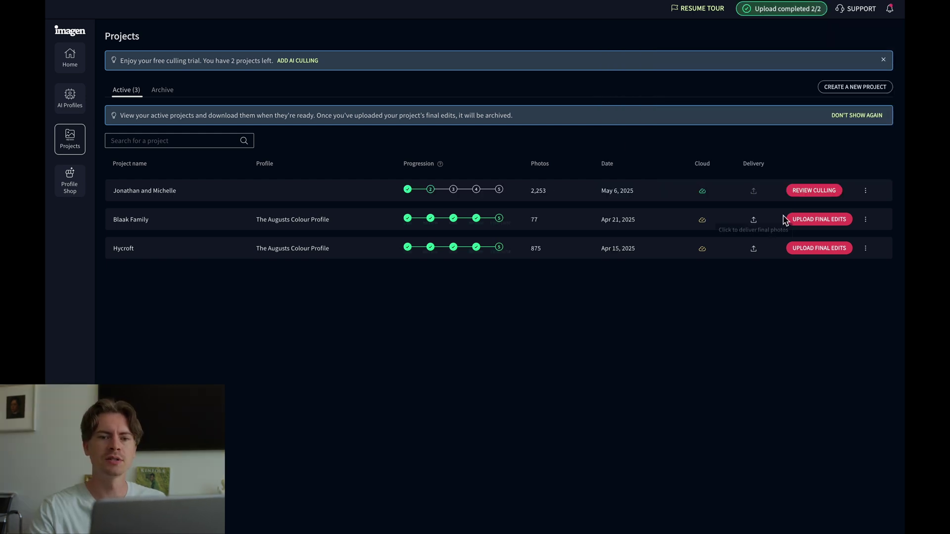
Review the culling results of the couple's wedding project and send all photos in the current 4- and 5-star filter view for editing.
left_click(802, 194)
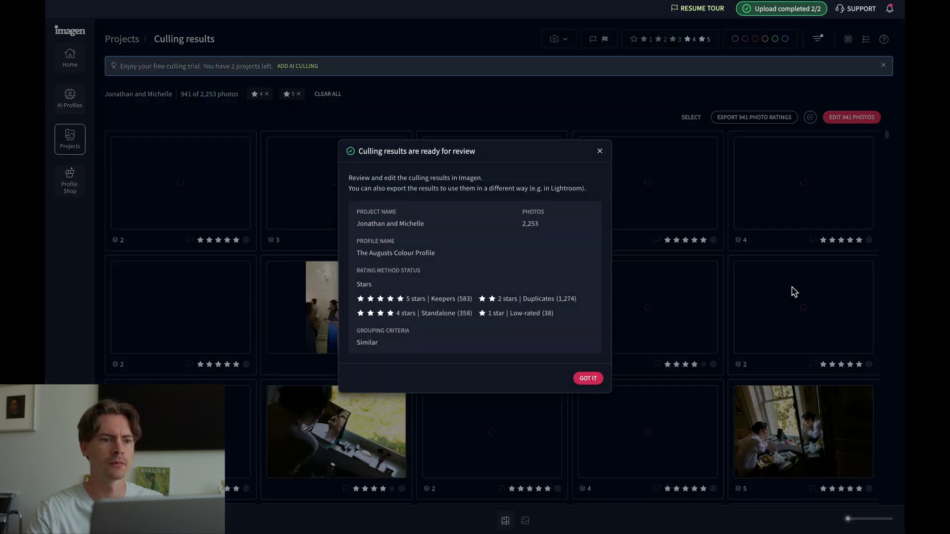
left_click(588, 379)
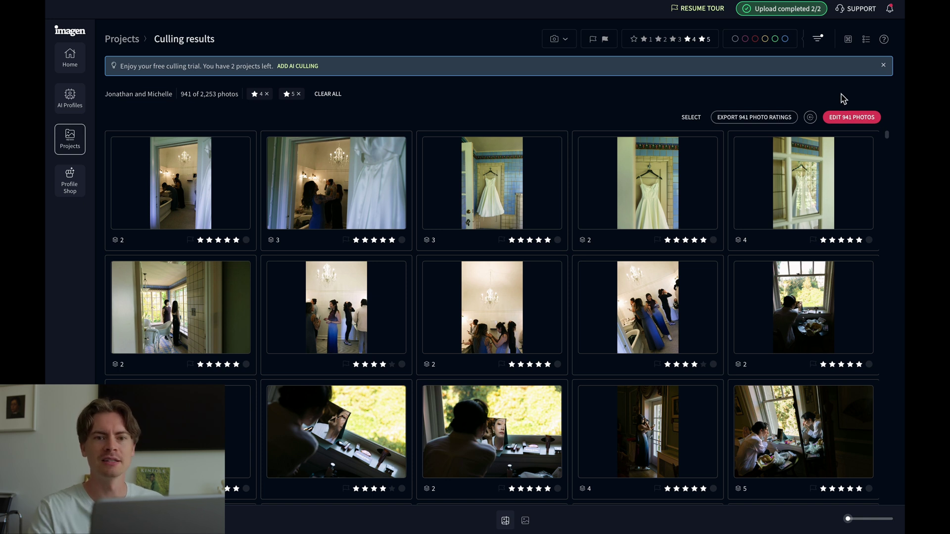
left_click(867, 118)
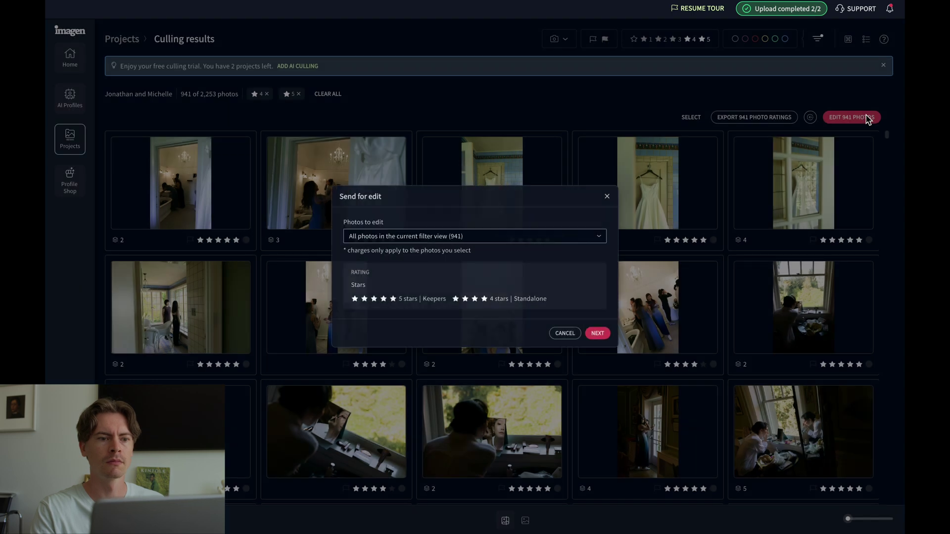
left_click(612, 339)
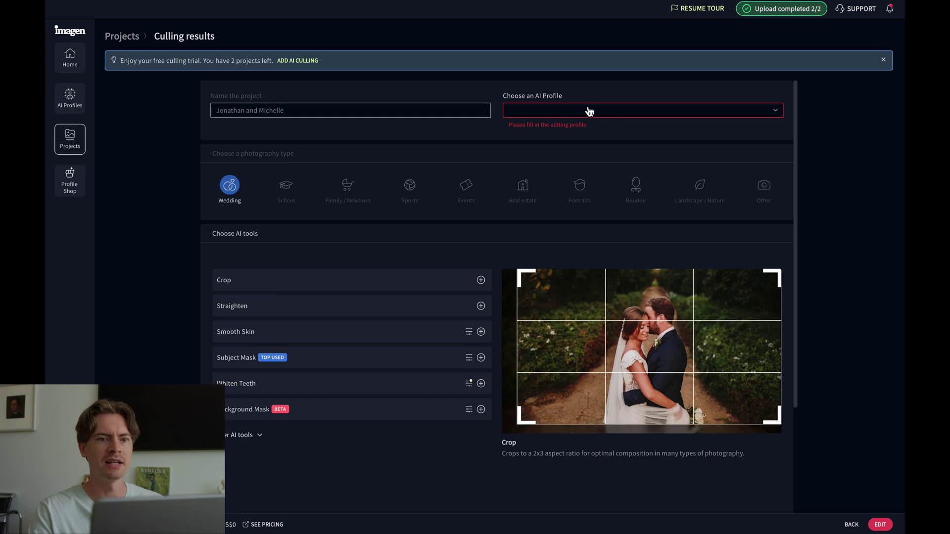
Choose The Augusts Colour Profile without adding any AI tools and submit the culled photos for editing.
left_click(618, 110)
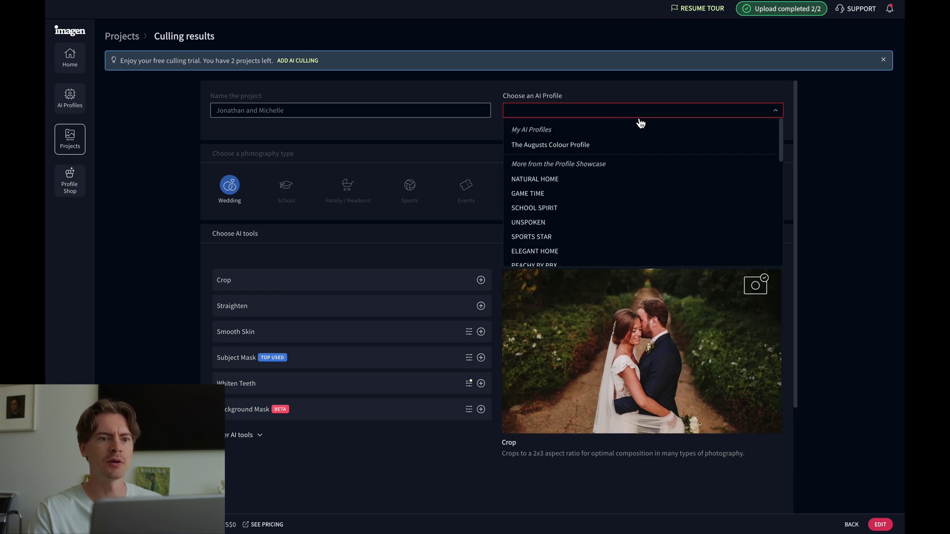
left_click(604, 145)
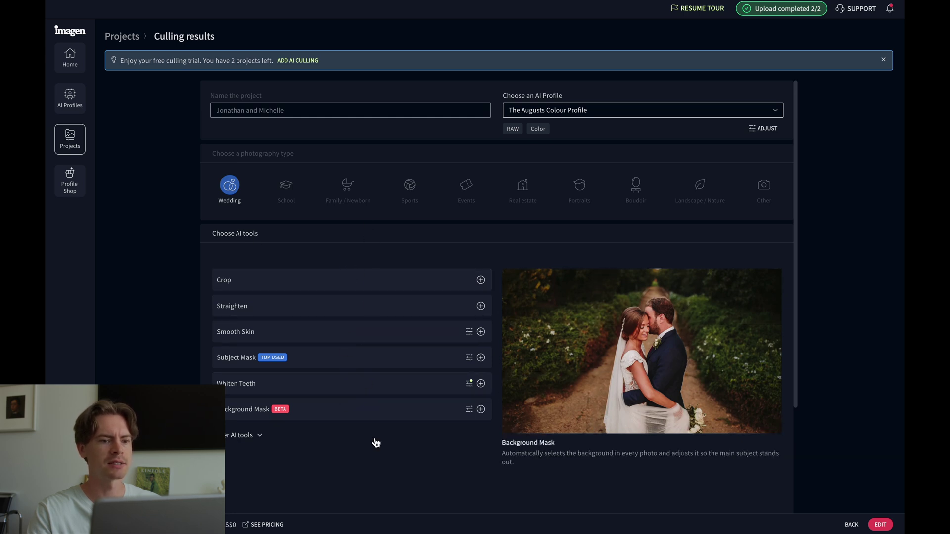
scroll(376, 442, "down", 3)
left_click(234, 302)
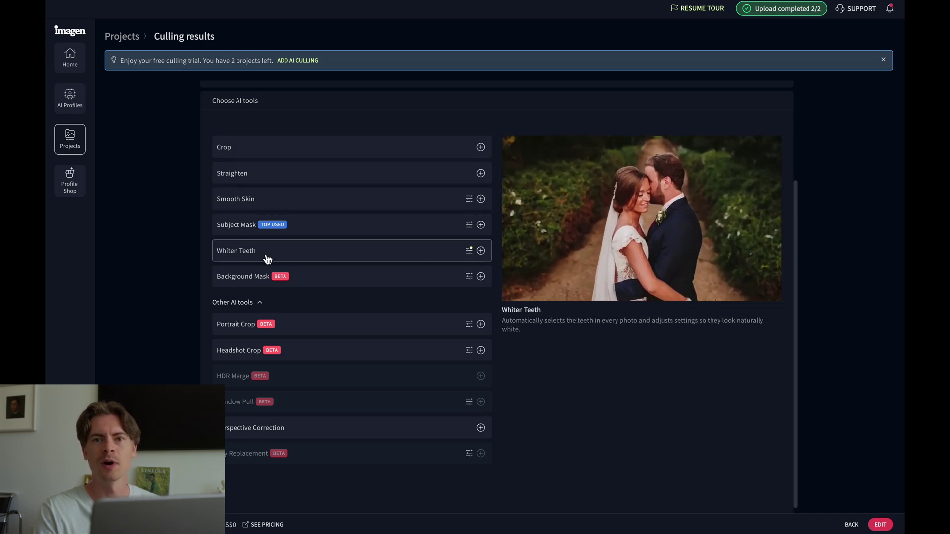
scroll(698, 375, "down", 1)
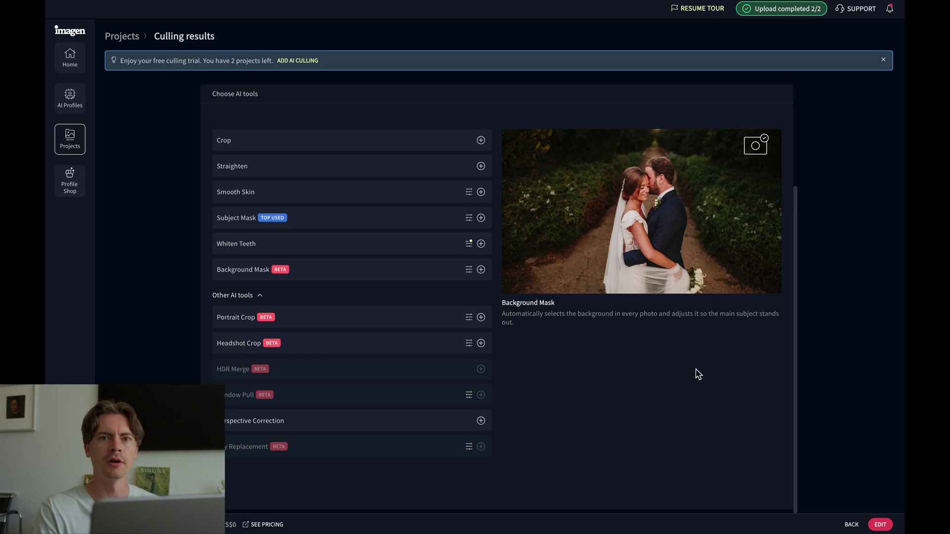
left_click(881, 525)
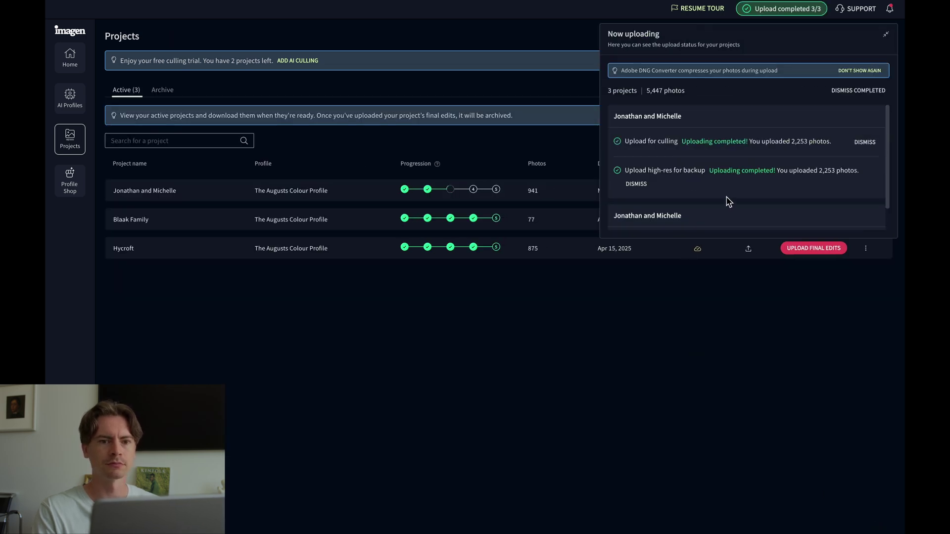
scroll(728, 208, "down", 1)
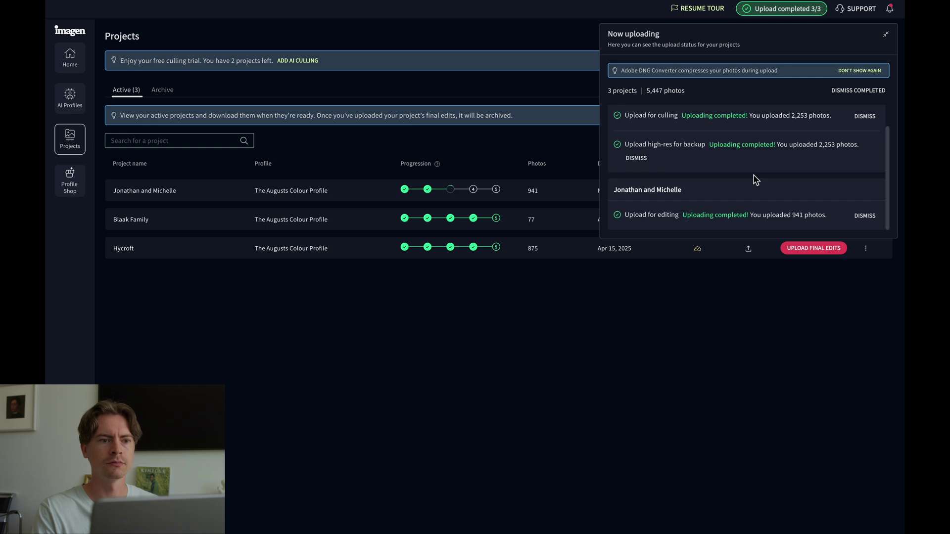
left_click(509, 314)
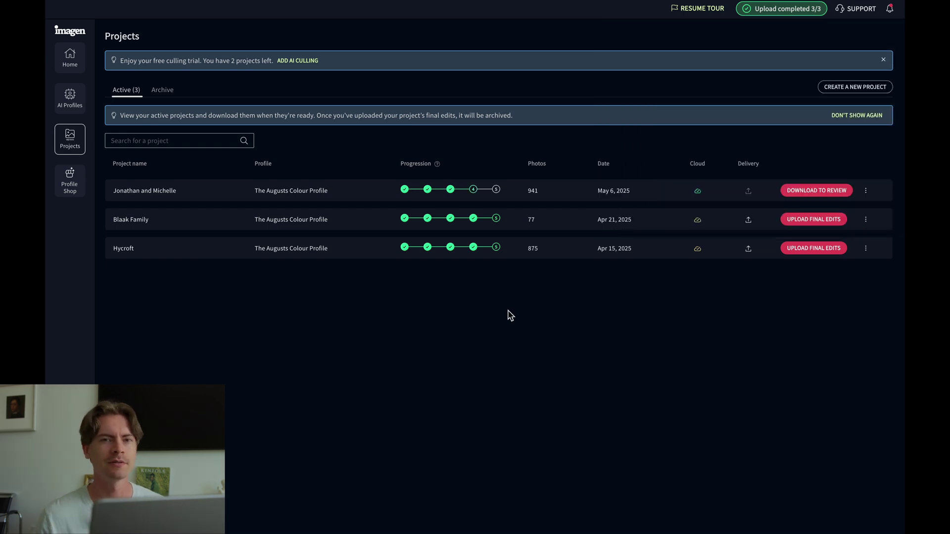
Download the wedding project's edit metadata into its Lightroom catalog and open that catalog in Lightroom Classic.
left_click(817, 192)
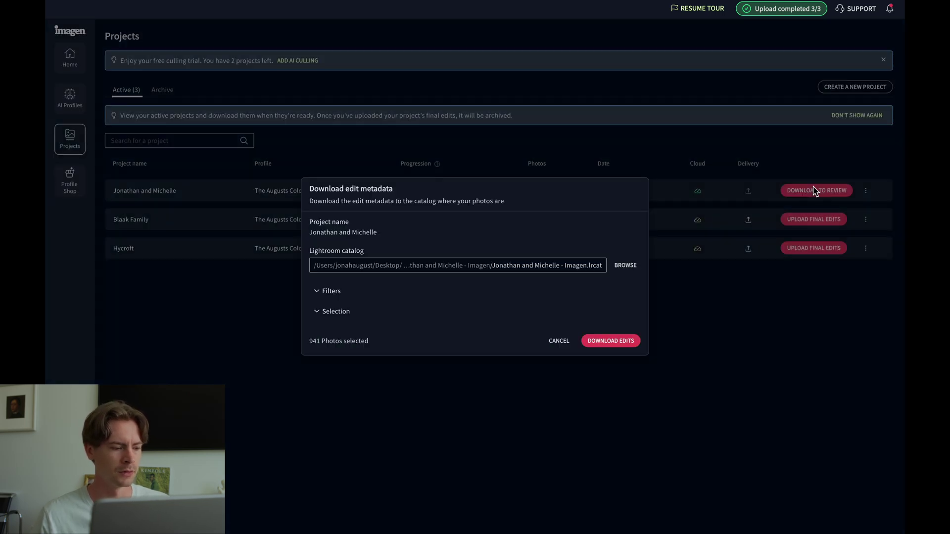
left_click(612, 341)
left_click(560, 297)
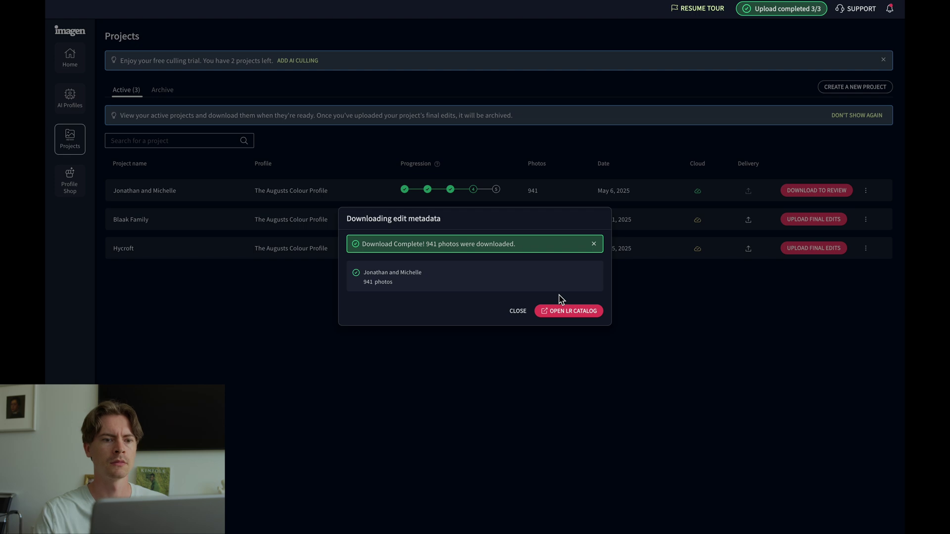
left_click(568, 312)
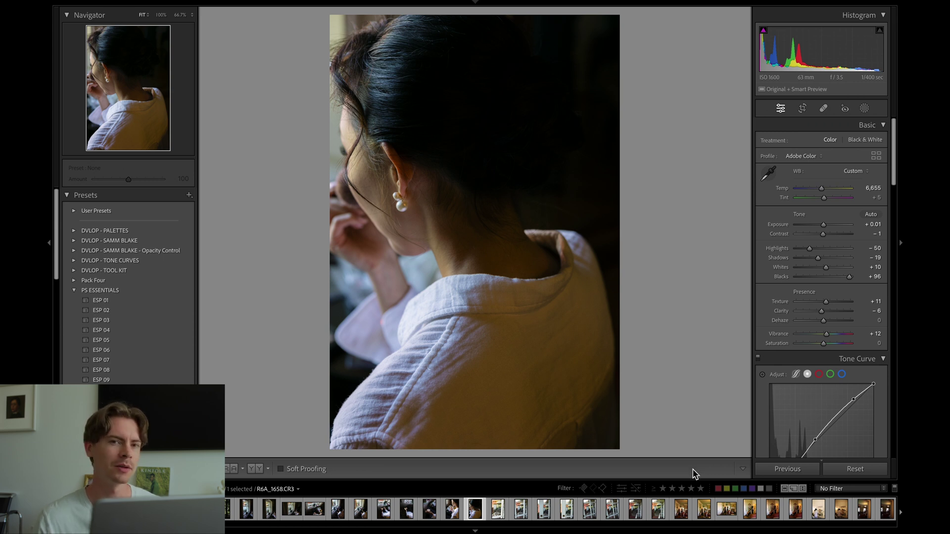
Filter the filmstrip to photos rated 4 stars and higher and view a photo near the start of the set.
left_click(693, 489)
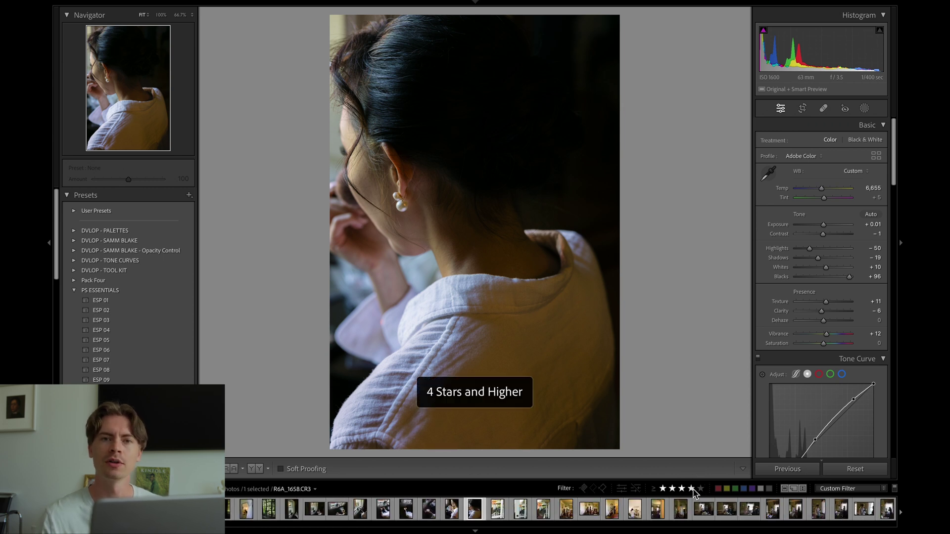
left_click(277, 510)
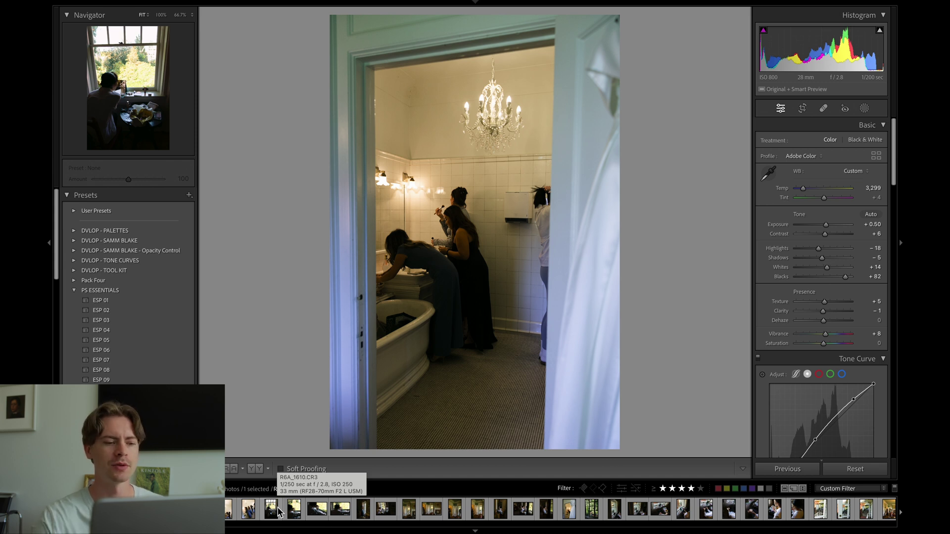
Compare the before and after versions of the bride's full-length window portrait and her close-up adjusting an earring.
scroll(334, 518, "down", 5)
left_click(686, 510)
key("backslash")
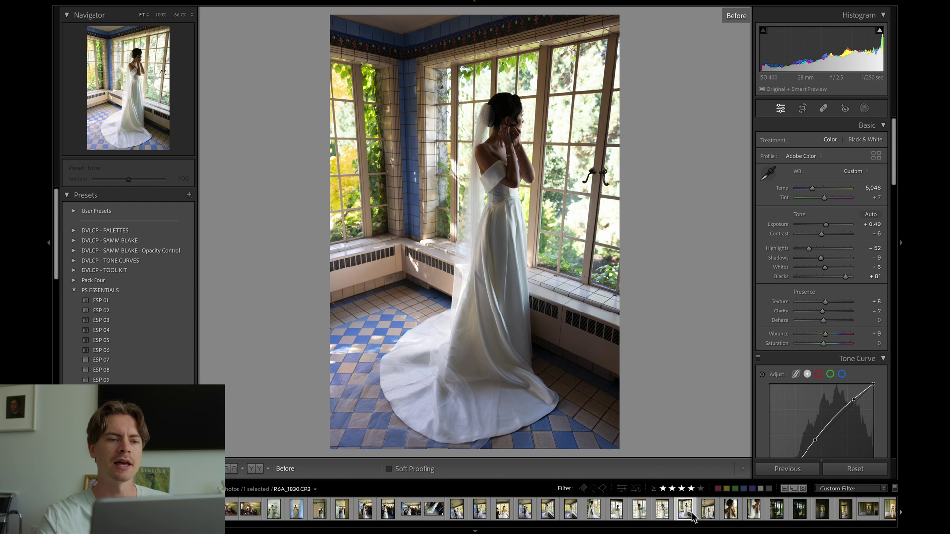
key("backslash")
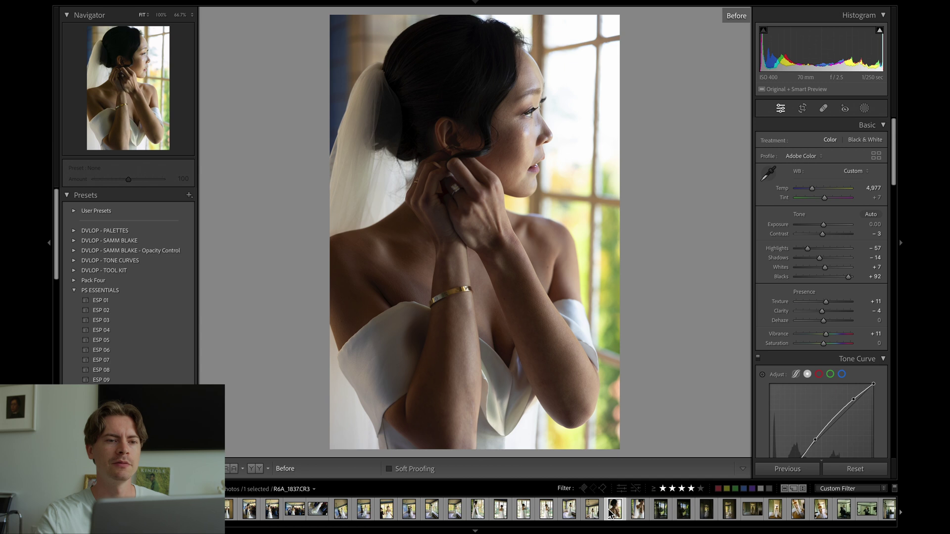
key("backslash")
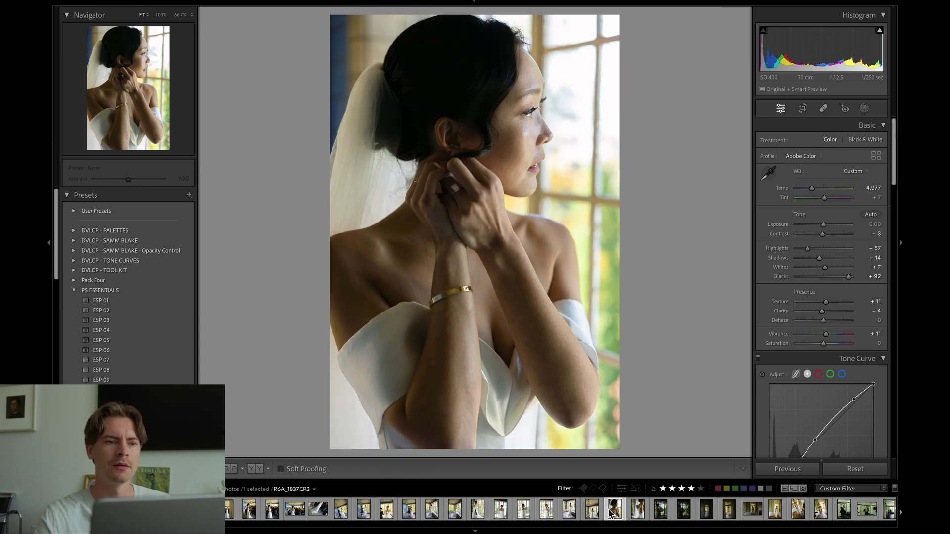
Compare the before and after of the couple's sunlit stone staircase portrait and nudge its tint slightly toward magenta.
scroll(610, 510, "down", 5)
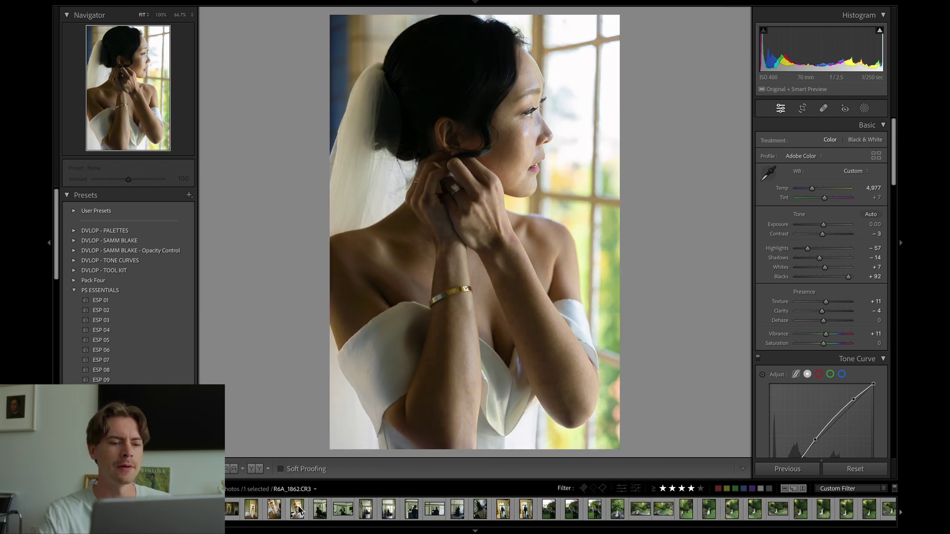
left_click(843, 510)
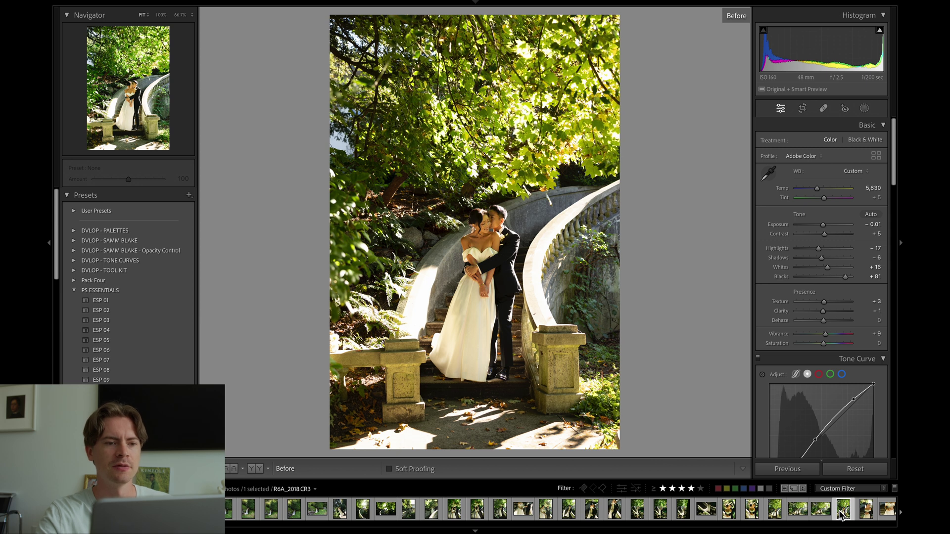
key("backslash")
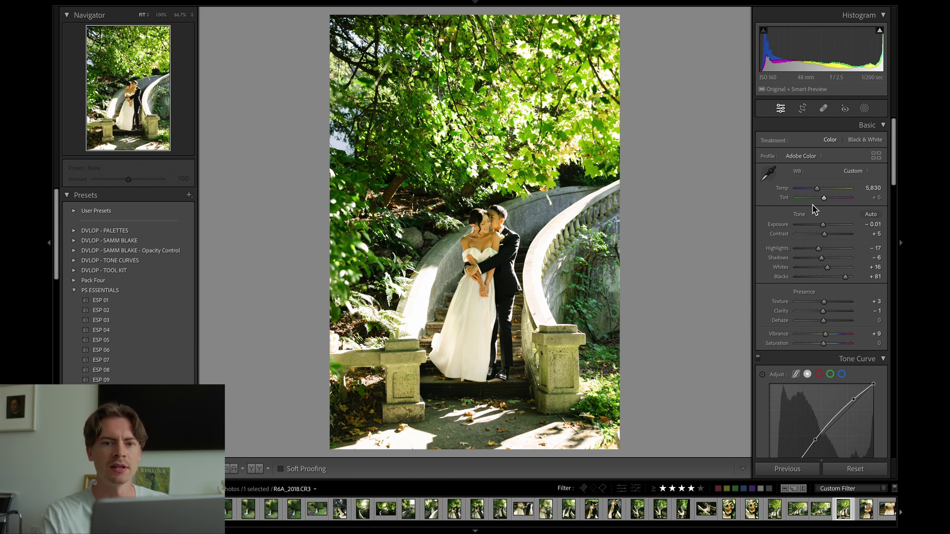
left_click_drag(824, 200, 826, 201)
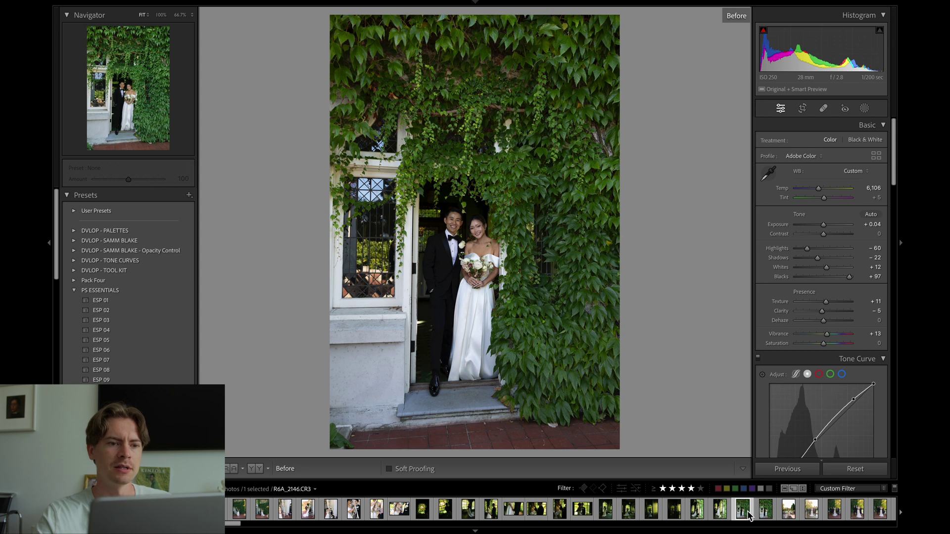
Compare the original and edited versions of the ivy doorway portrait, the ceremony vows photo and the outdoor reception table photo.
key("backslash")
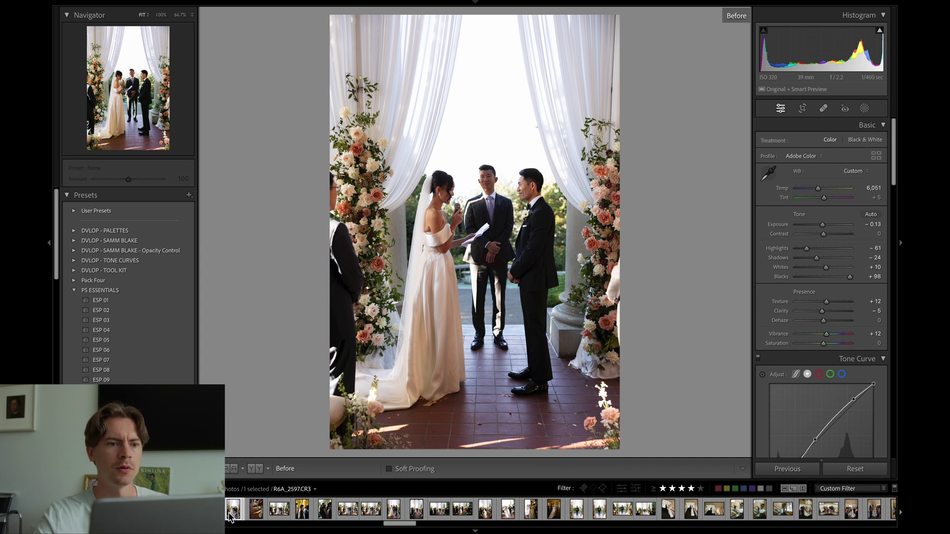
key("backslash")
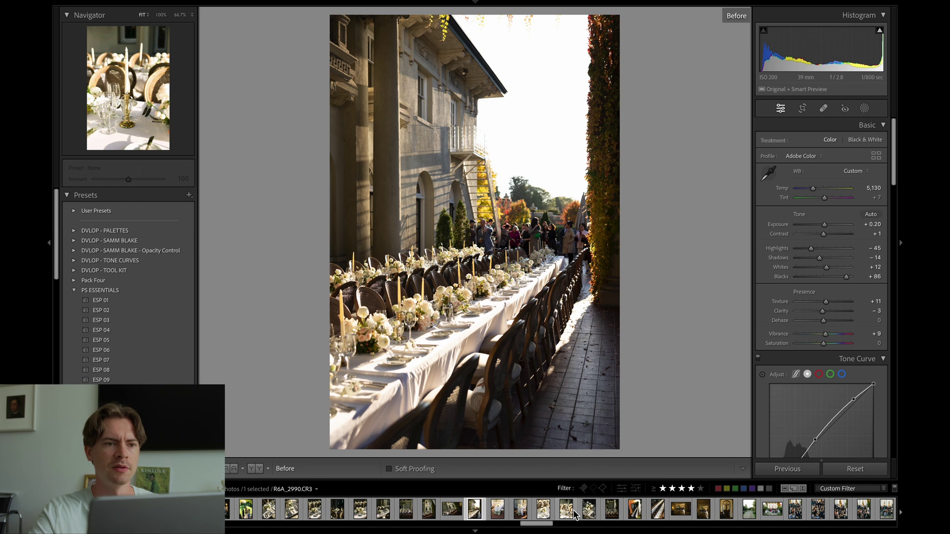
key("backslash")
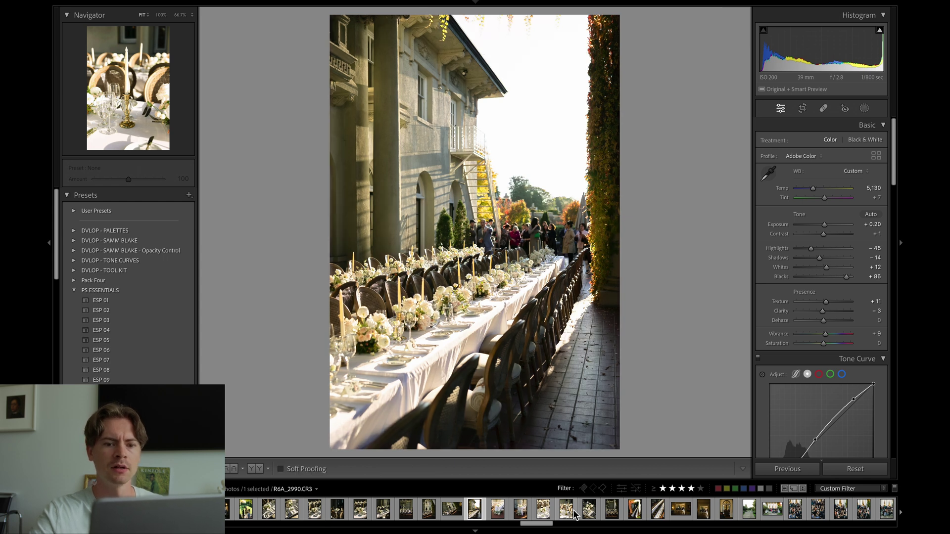
Compare the before and after of the dance party flash photo of the man in a white jacket and sunglasses.
scroll(576, 512, "down", 10)
left_click(708, 512)
key("backslash")
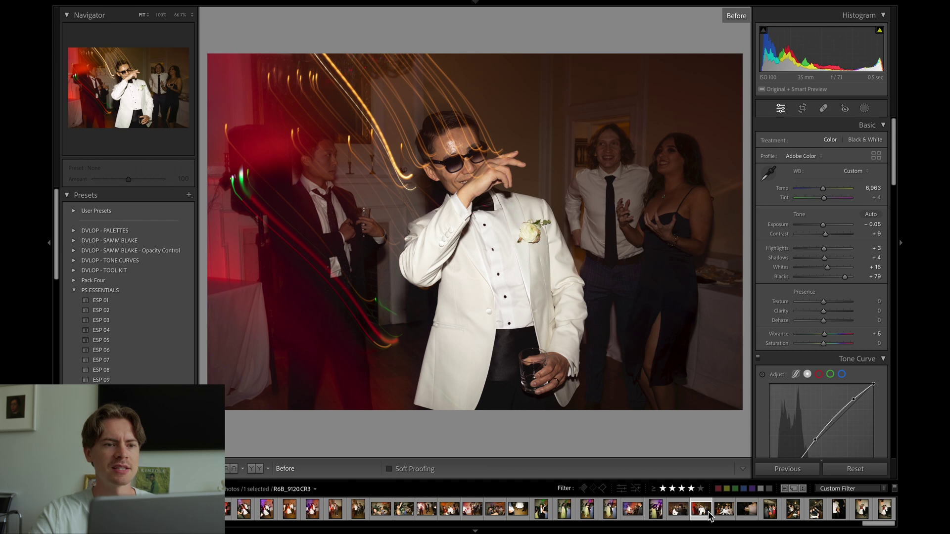
key("backslash")
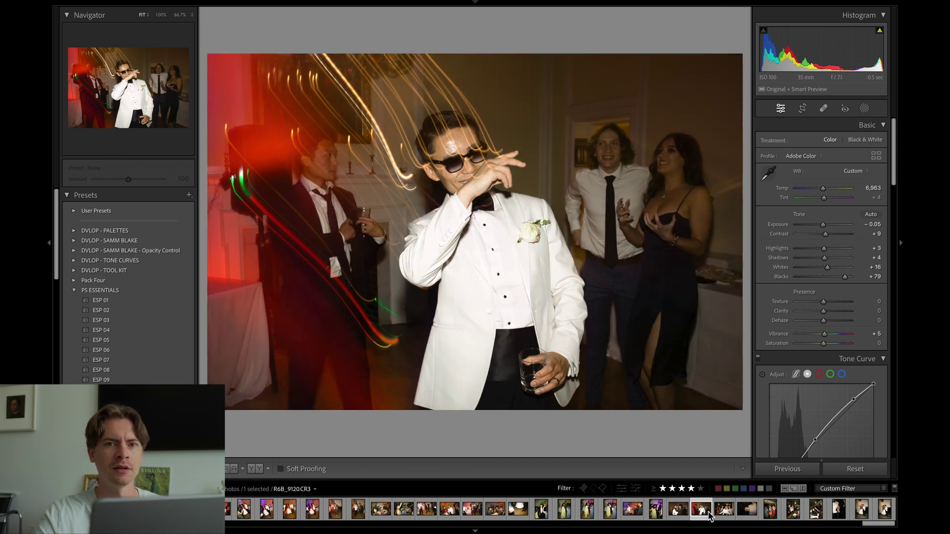
Review the edited photos as a thumbnail grid, checking colour consistency from the getting-ready shots through the couple's outdoor portraits.
key("g")
scroll(634, 303, "down", 10)
scroll(634, 305, "down", 12)
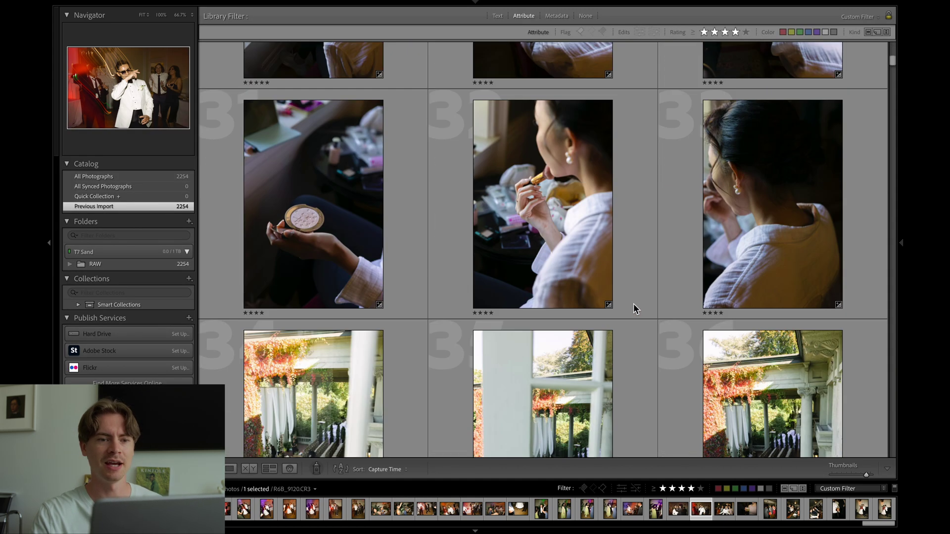
scroll(635, 309, "down", 14)
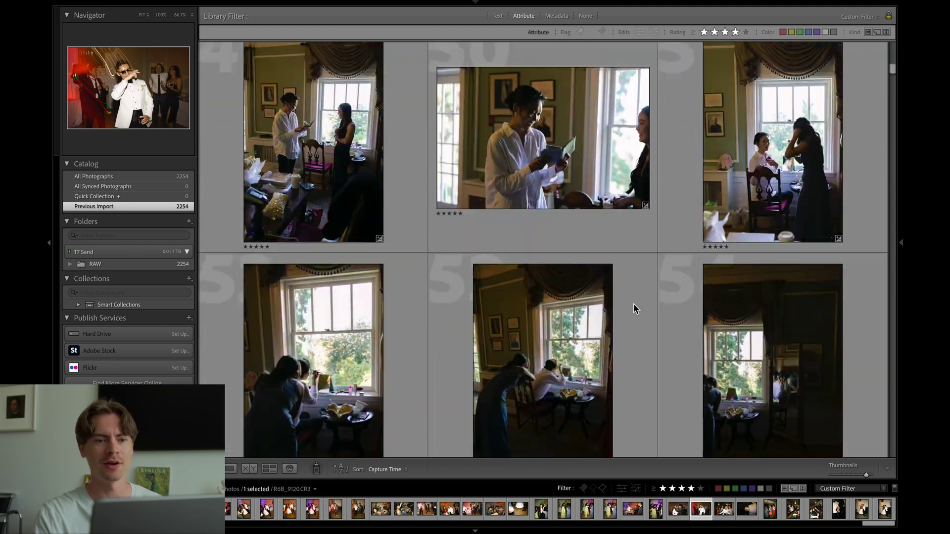
scroll(633, 309, "down", 14)
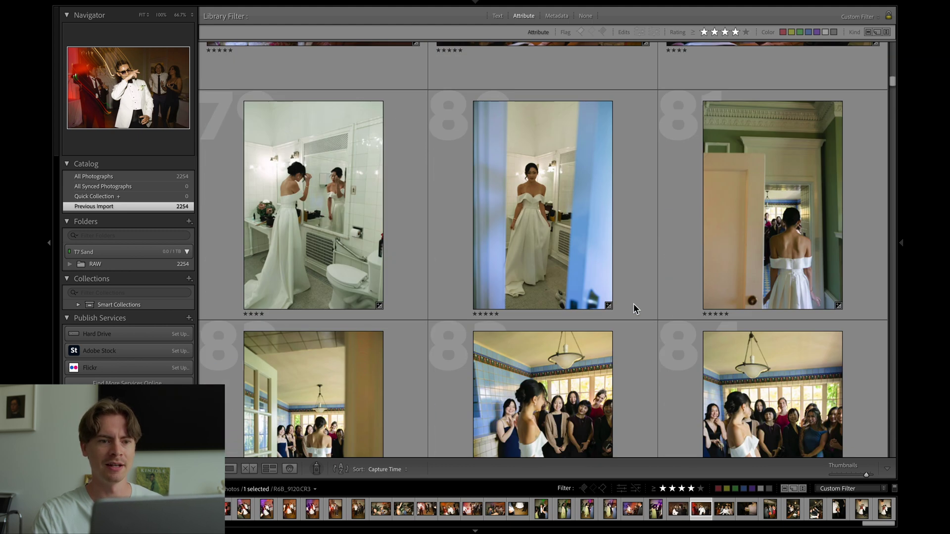
scroll(633, 309, "down", 15)
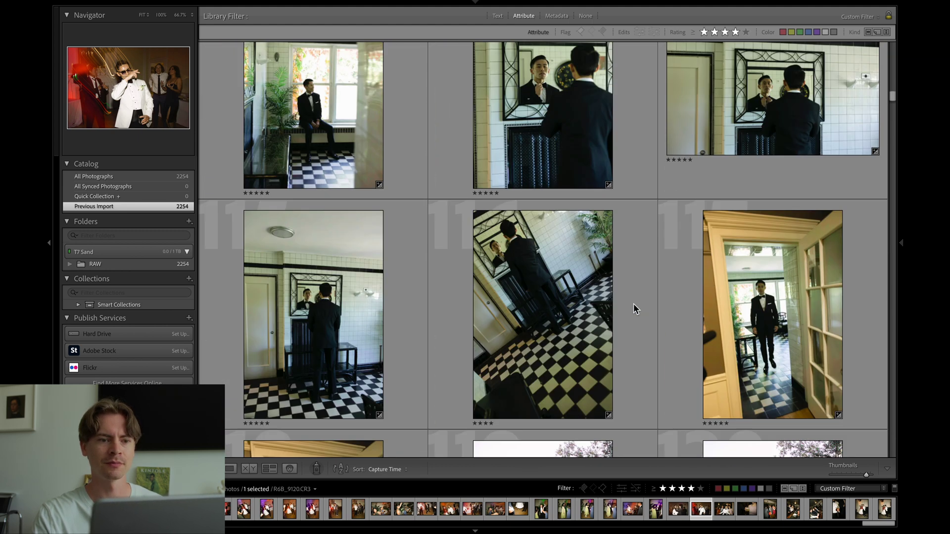
scroll(634, 304, "down", 6)
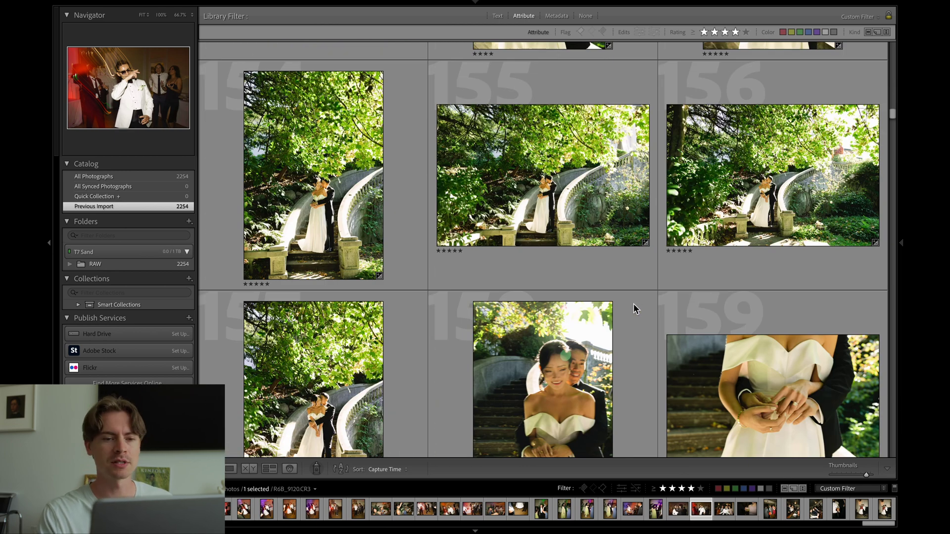
scroll(633, 309, "down", 3)
scroll(634, 304, "down", 5)
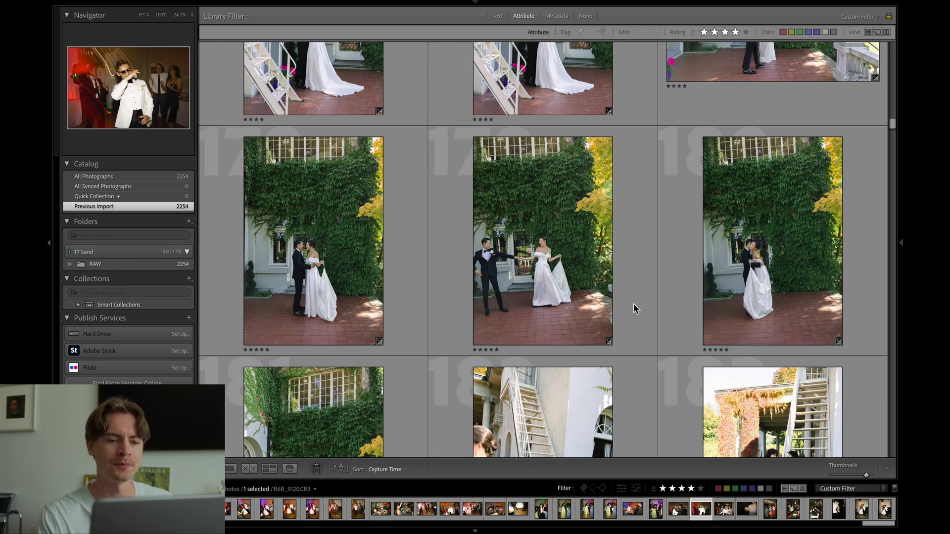
Switch back to Imagen and show the list of active projects.
mouse_move(655, 532)
left_click(703, 524)
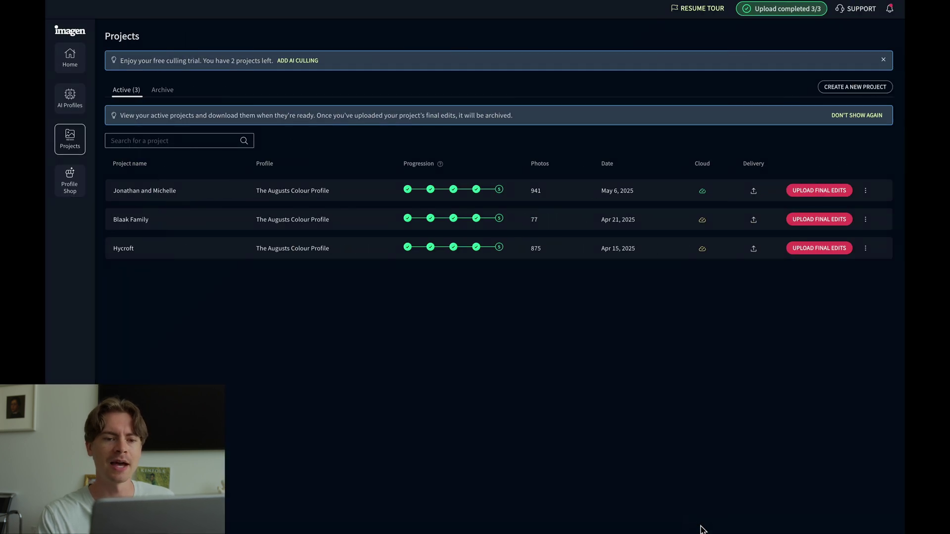